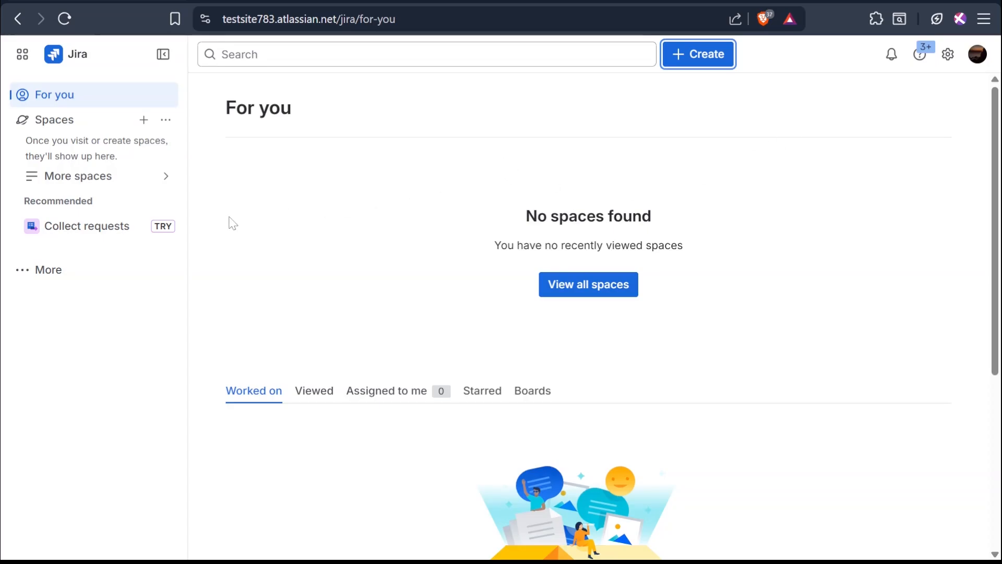
- Start creating a new space from the Kanban template under Software development
{"action": "left_click", "coordinate": [144, 121]}
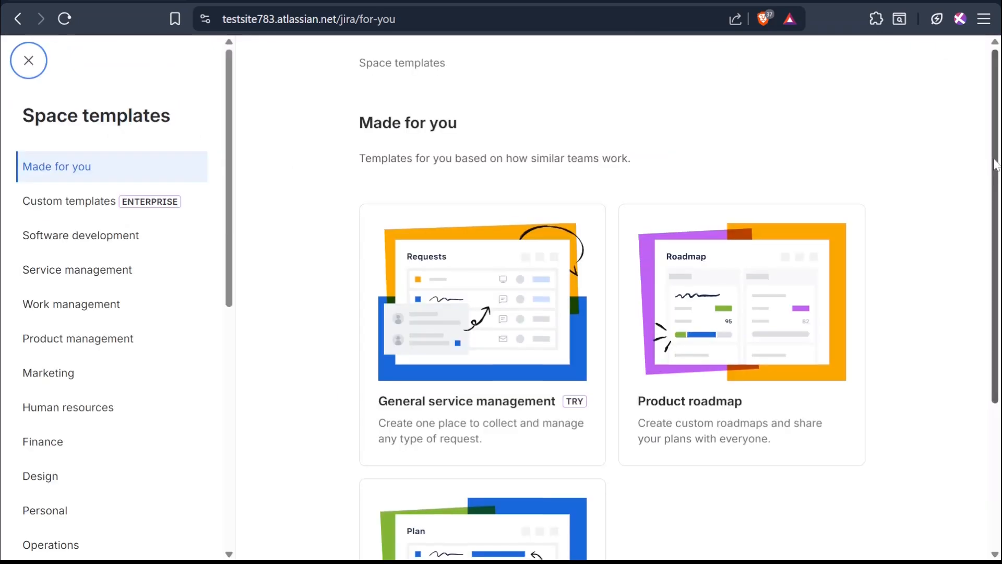
{"action": "scroll", "coordinate": [997, 230], "scroll_direction": "down", "scroll_amount": 2}
{"action": "scroll", "coordinate": [997, 229], "scroll_direction": "down", "scroll_amount": 1}
{"action": "scroll", "coordinate": [896, 143], "scroll_direction": "up", "scroll_amount": 3}
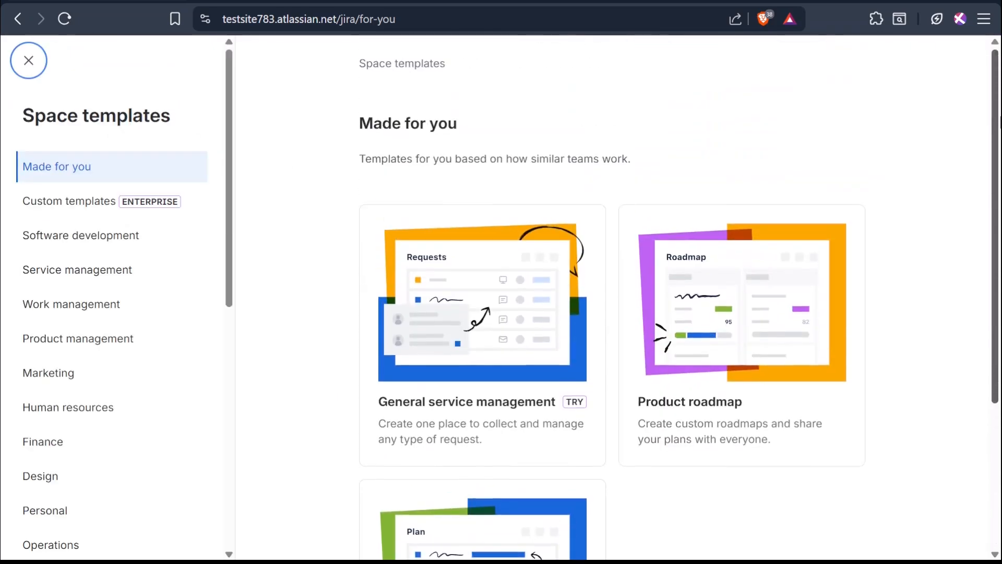
{"action": "left_click", "coordinate": [123, 235]}
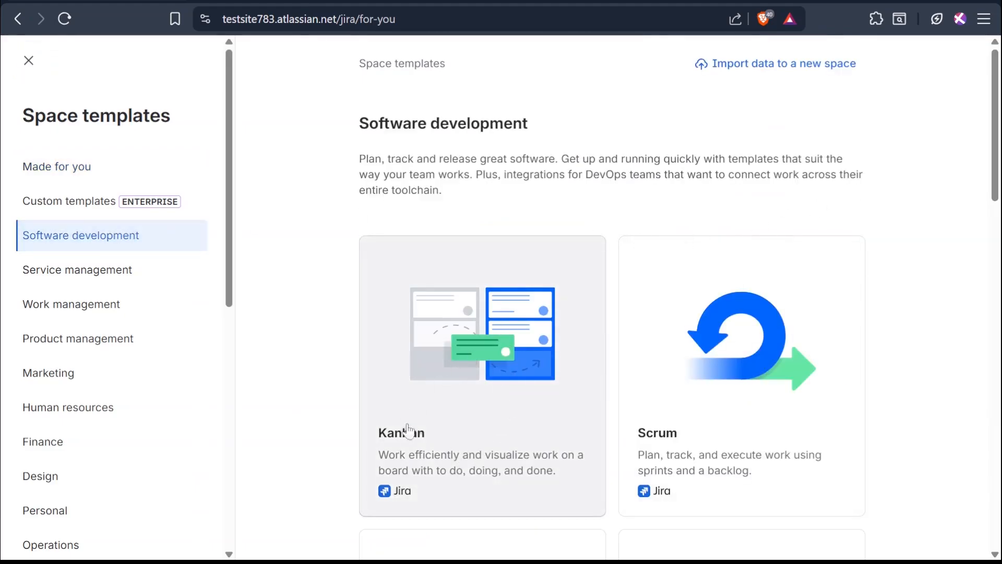
{"action": "left_click", "coordinate": [483, 448]}
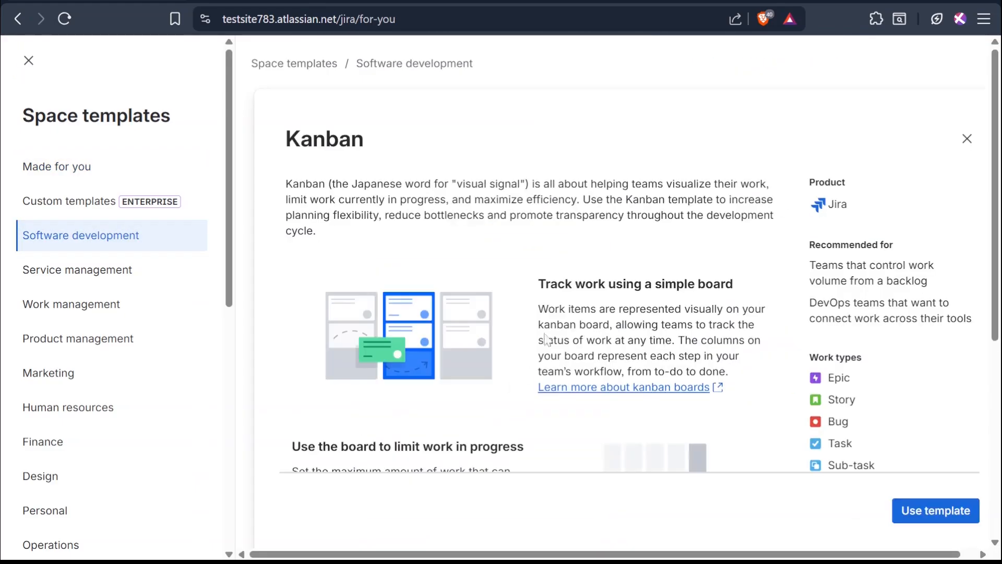
{"action": "left_click", "coordinate": [932, 510]}
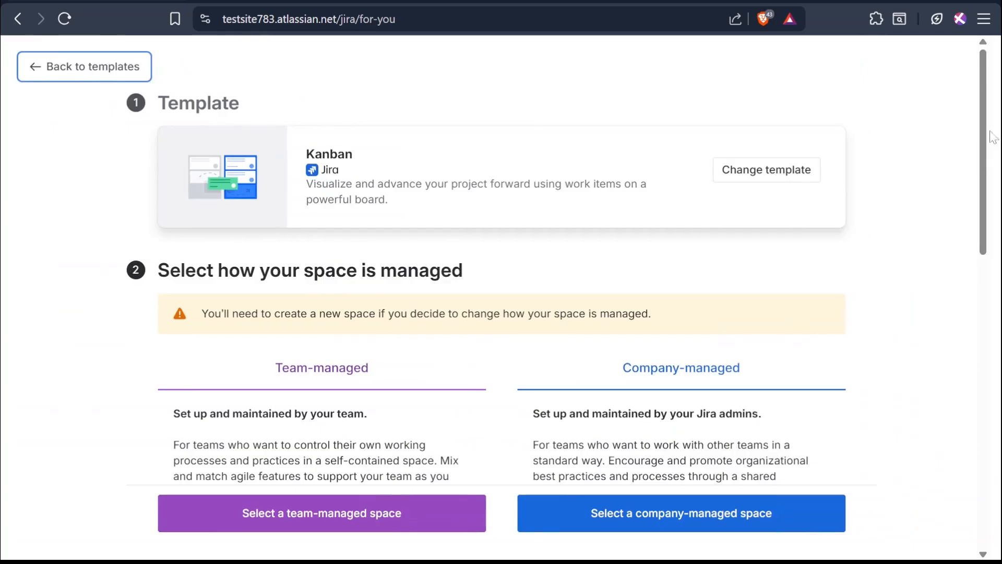
- Choose a team-managed space, name it Content Team, and continue to the next setup step
{"action": "scroll", "coordinate": [993, 137], "scroll_direction": "down", "scroll_amount": 3}
{"action": "left_click", "coordinate": [396, 521]}
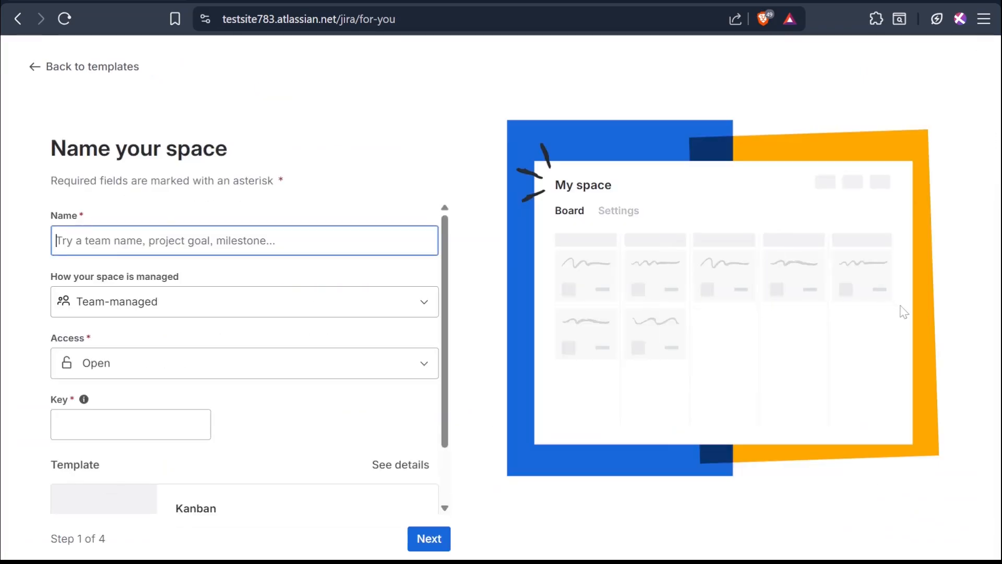
{"action": "type", "text": "Content Team"}
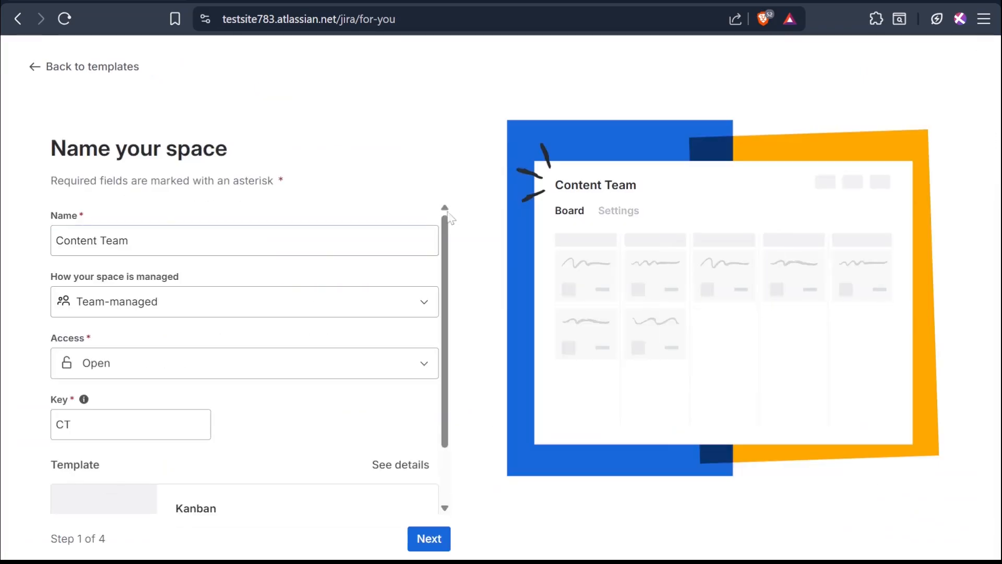
{"action": "left_click_drag", "start_coordinate": [450, 266], "coordinate": [453, 358]}
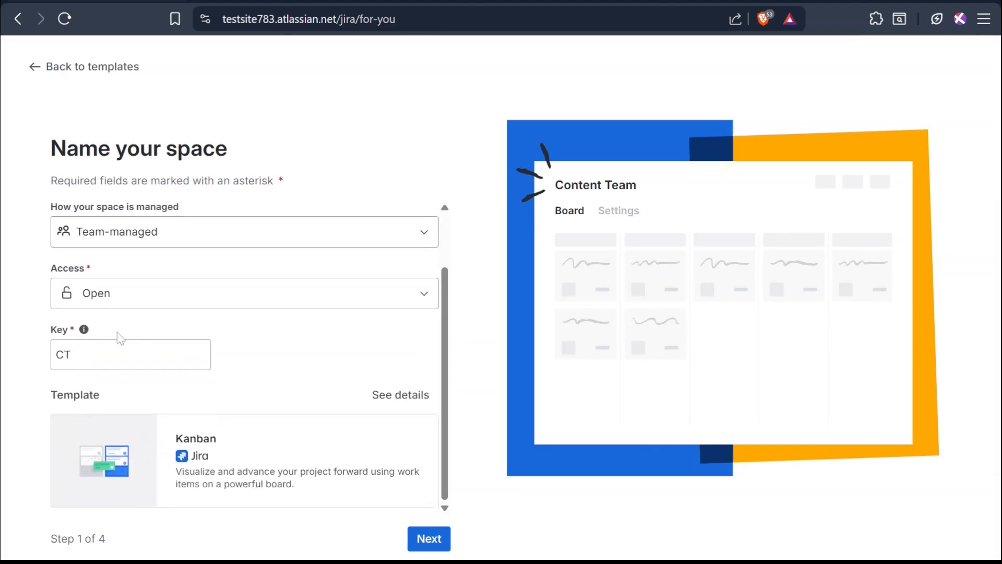
{"action": "left_click", "coordinate": [426, 540]}
- Add the Asset work type to the selected work types and continue
{"action": "left_click_drag", "start_coordinate": [447, 312], "coordinate": [452, 361]}
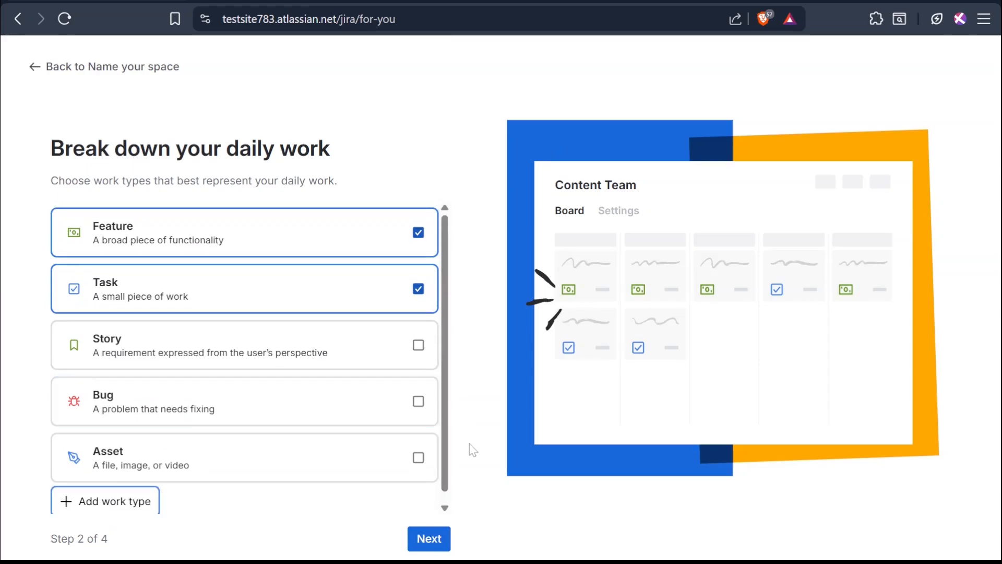
{"action": "scroll", "coordinate": [450, 488], "scroll_direction": "down", "scroll_amount": 1}
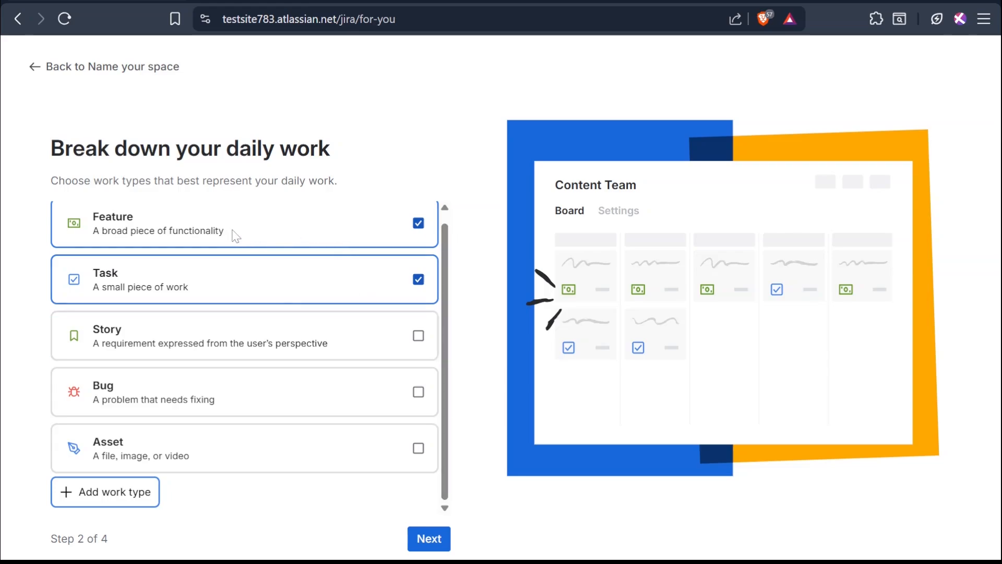
{"action": "left_click", "coordinate": [227, 468]}
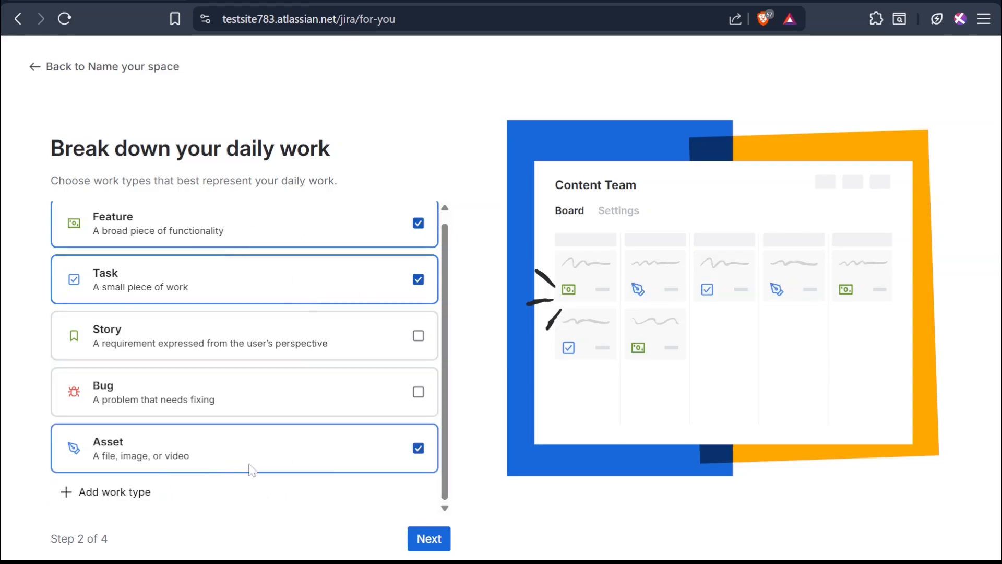
{"action": "left_click", "coordinate": [429, 538]}
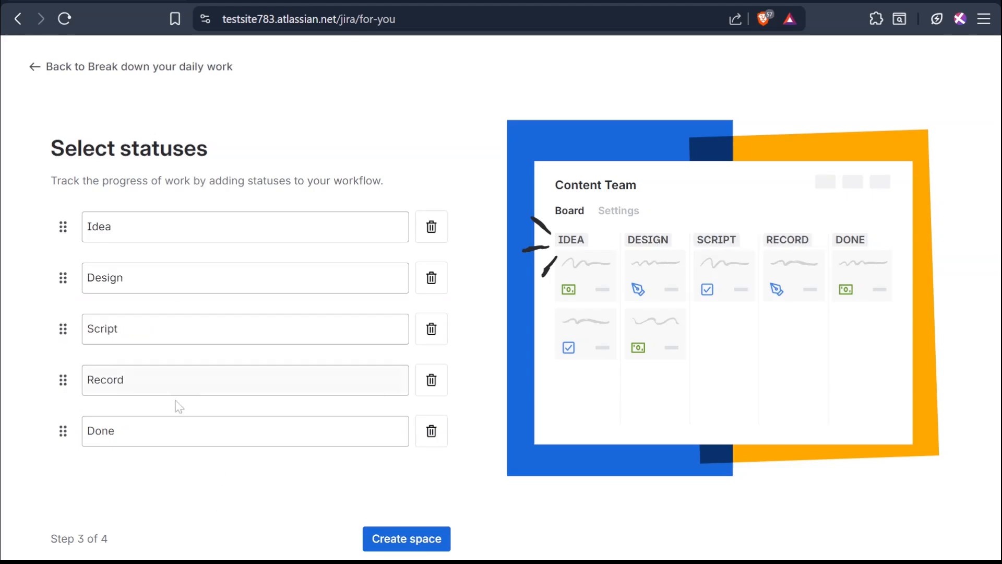
- Create the space with the Idea, Design, Script, Record and Done statuses and skip inviting team members
{"action": "left_click", "coordinate": [396, 546]}
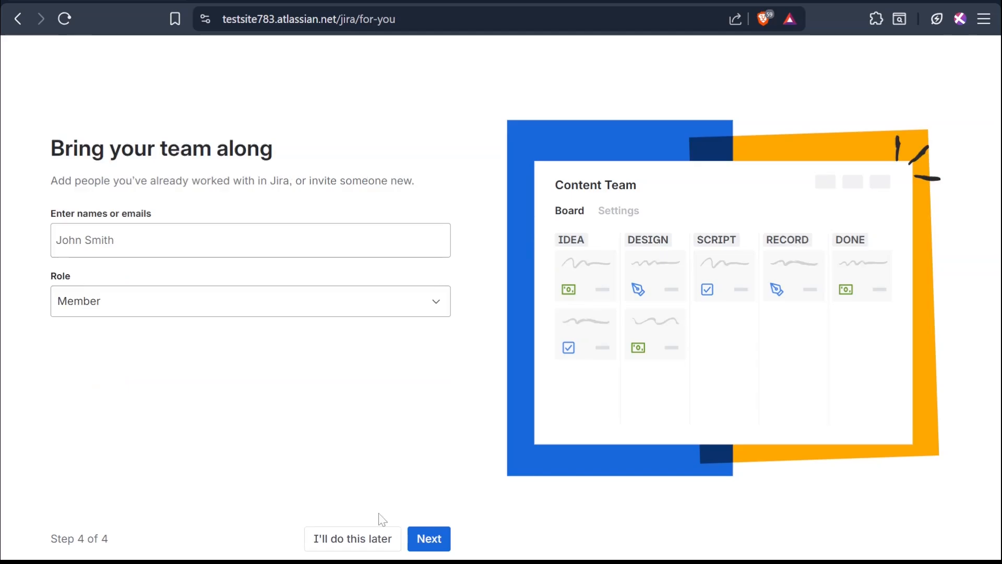
{"action": "left_click", "coordinate": [368, 537]}
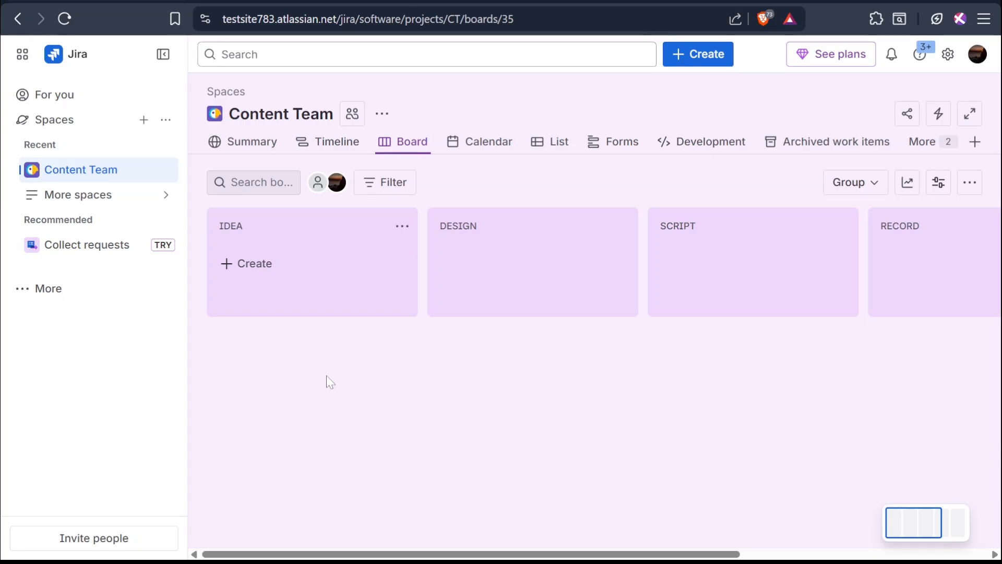
- Create a work item titled 'Tutorial on n8n vs antigravity for automation' in the Idea column
{"action": "left_click", "coordinate": [230, 264]}
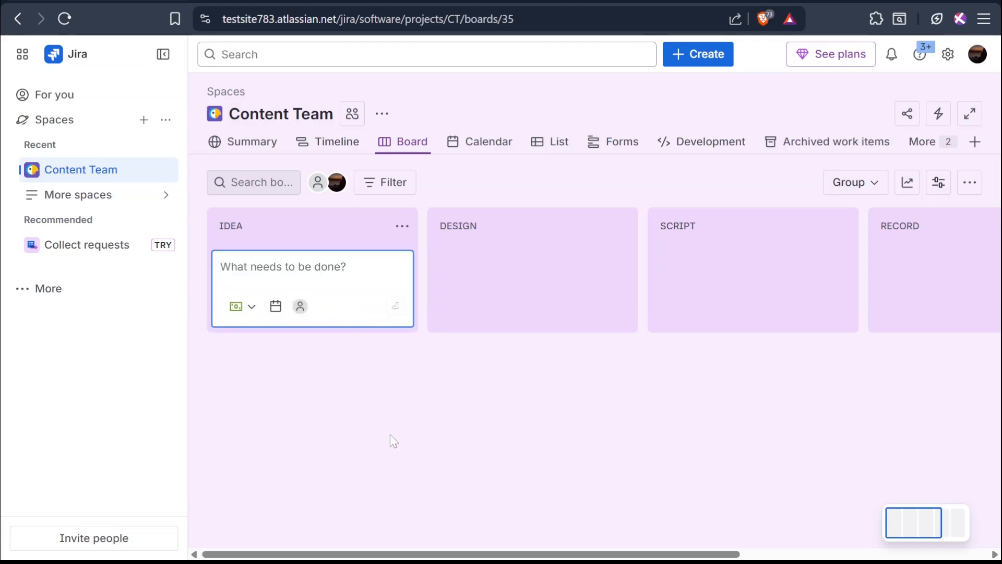
{"action": "type", "text": "Tutorial on n8n vs antigravity for automation"}
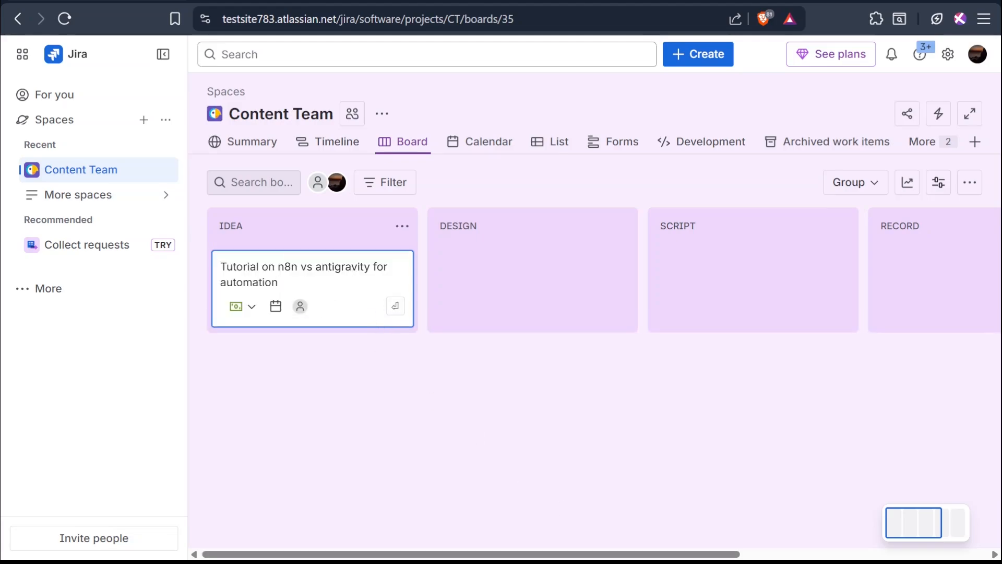
{"action": "left_click", "coordinate": [395, 308]}
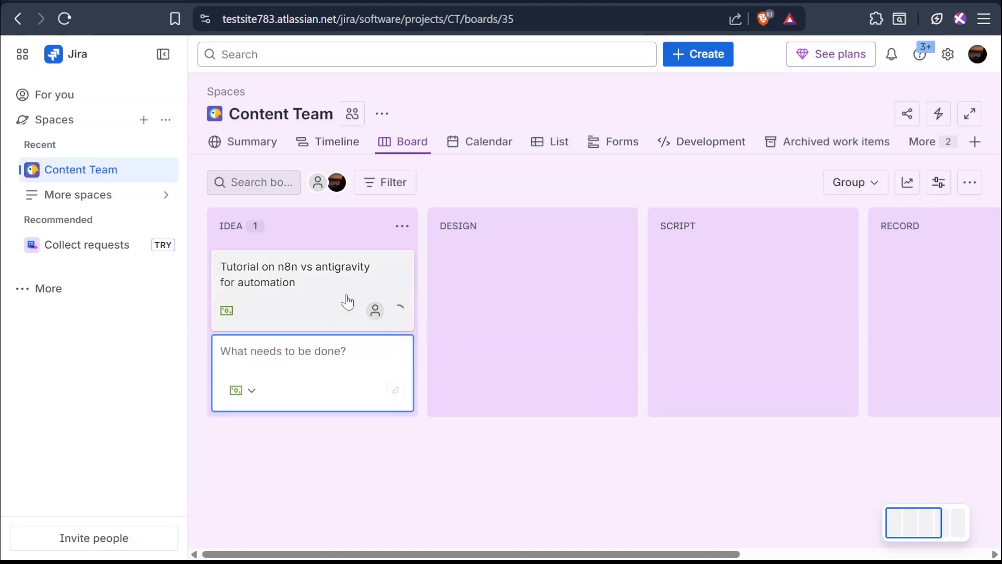
{"action": "left_click", "coordinate": [396, 462]}
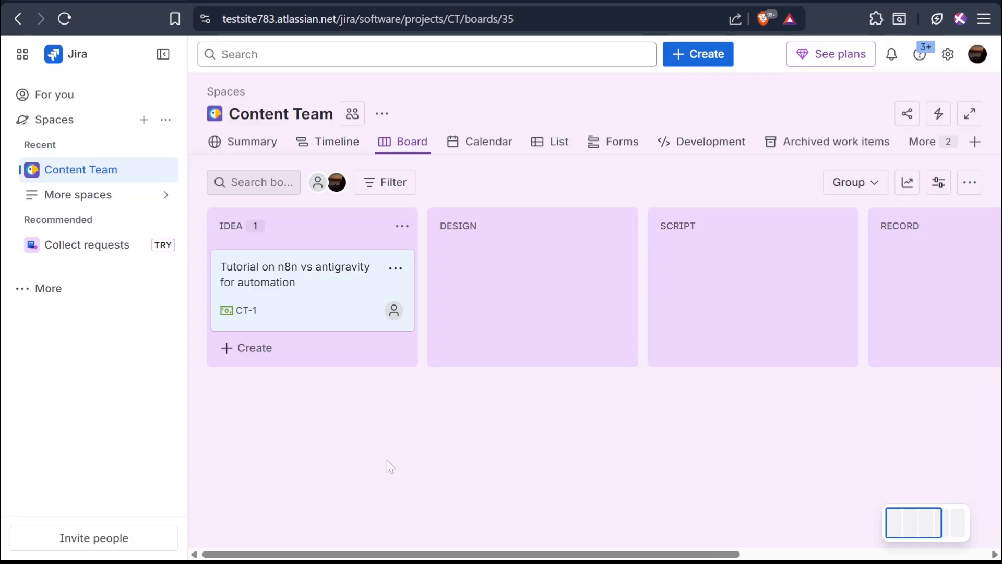
- Open the CT-1 work item and paste a list of subtasks beginning with 'Do research decide an automation to demonstrate.'
{"action": "left_click", "coordinate": [280, 308]}
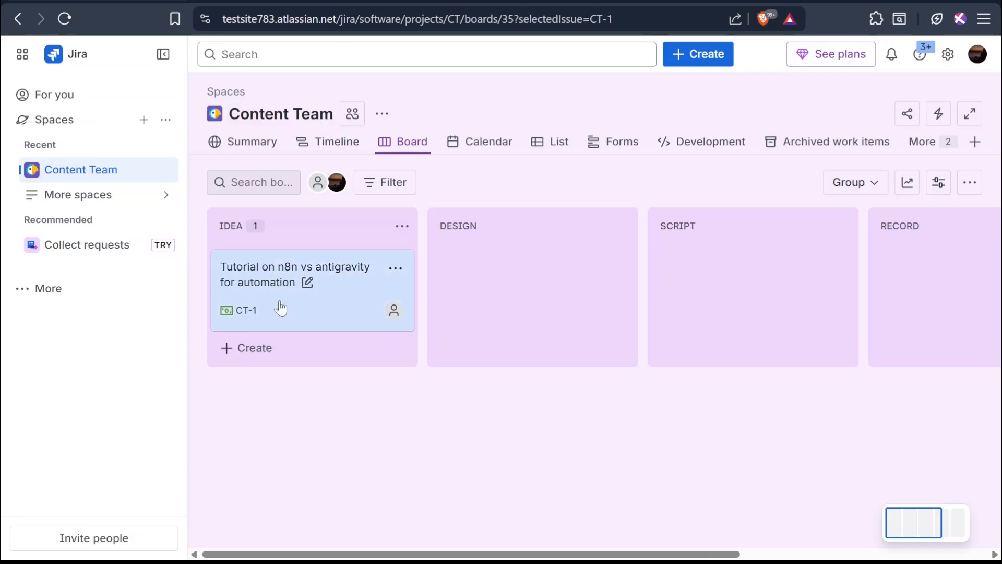
{"action": "left_click_drag", "start_coordinate": [948, 252], "coordinate": [959, 418]}
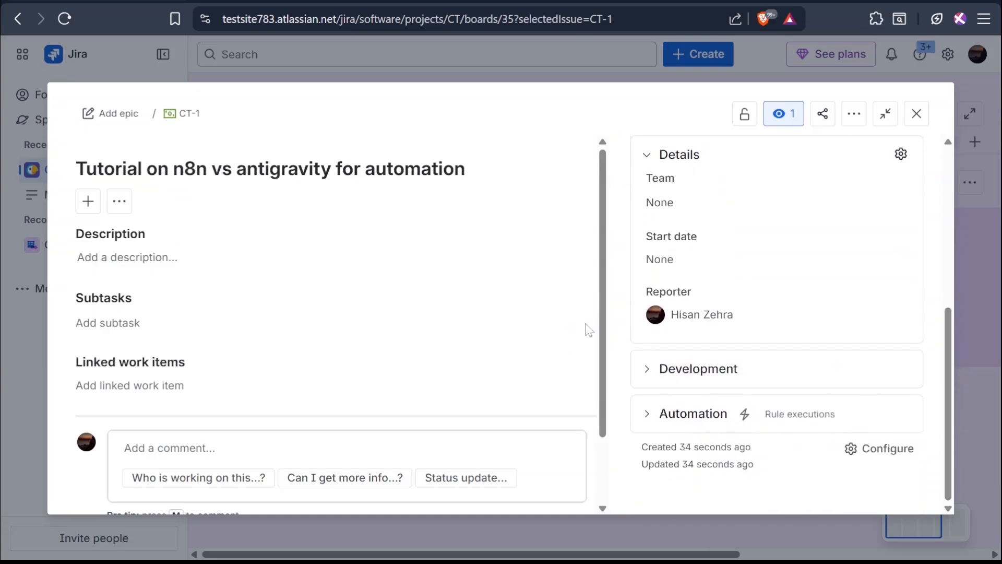
{"action": "scroll", "coordinate": [600, 331], "scroll_direction": "down", "scroll_amount": 2}
{"action": "scroll", "coordinate": [396, 299], "scroll_direction": "up", "scroll_amount": 1}
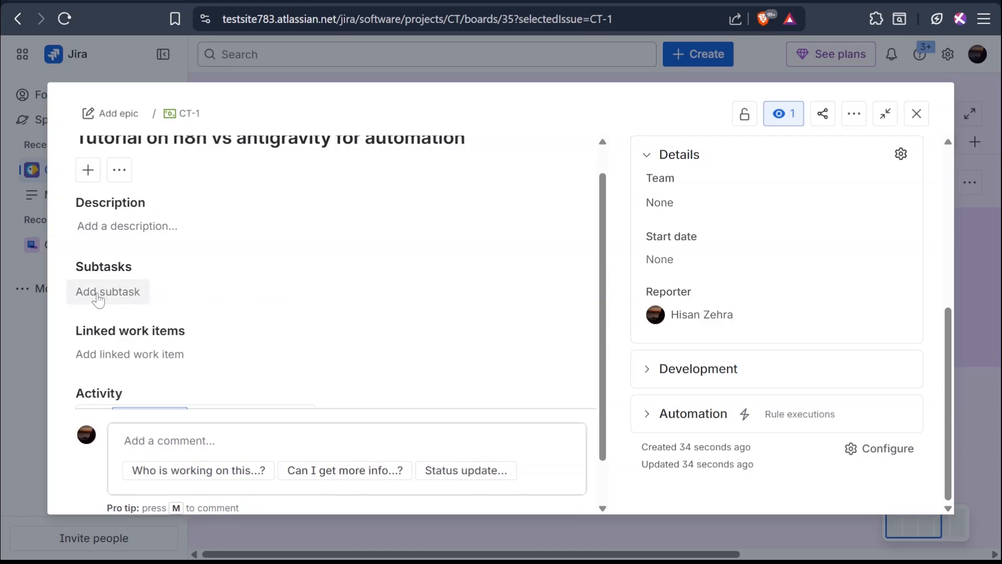
{"action": "left_click", "coordinate": [108, 291]}
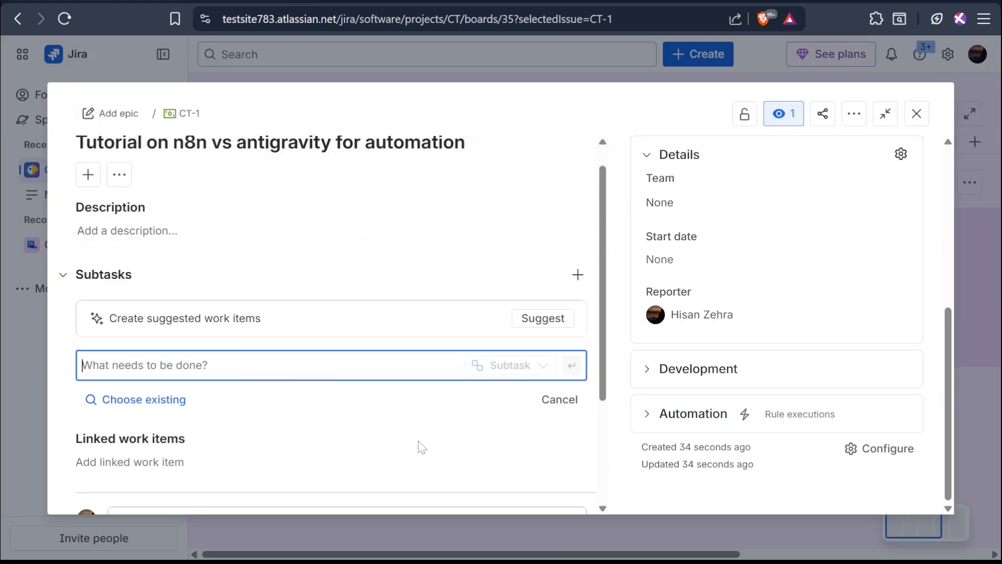
{"action": "type", "text": "Do research decide an automation to demonstrate."}
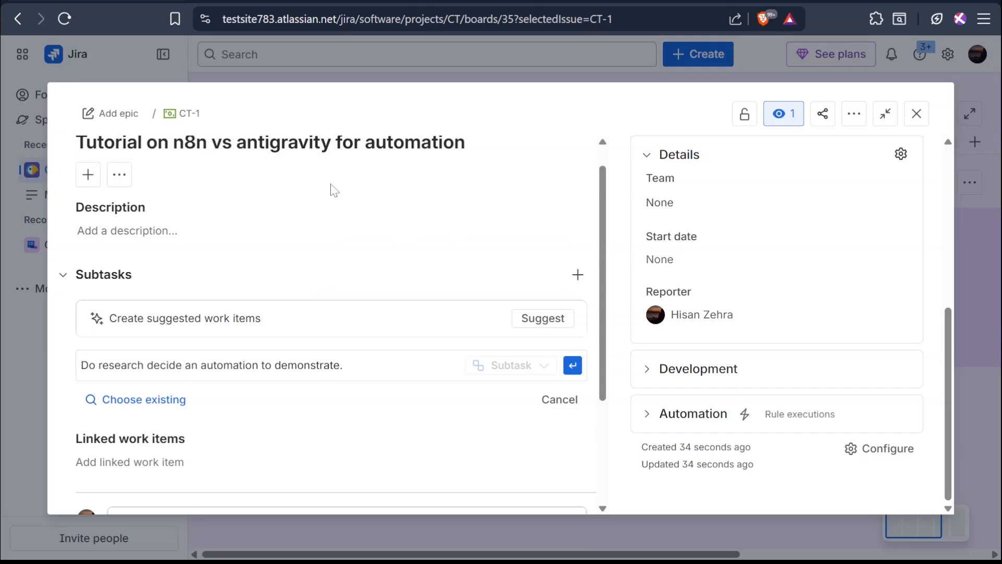
{"action": "left_click", "coordinate": [574, 371]}
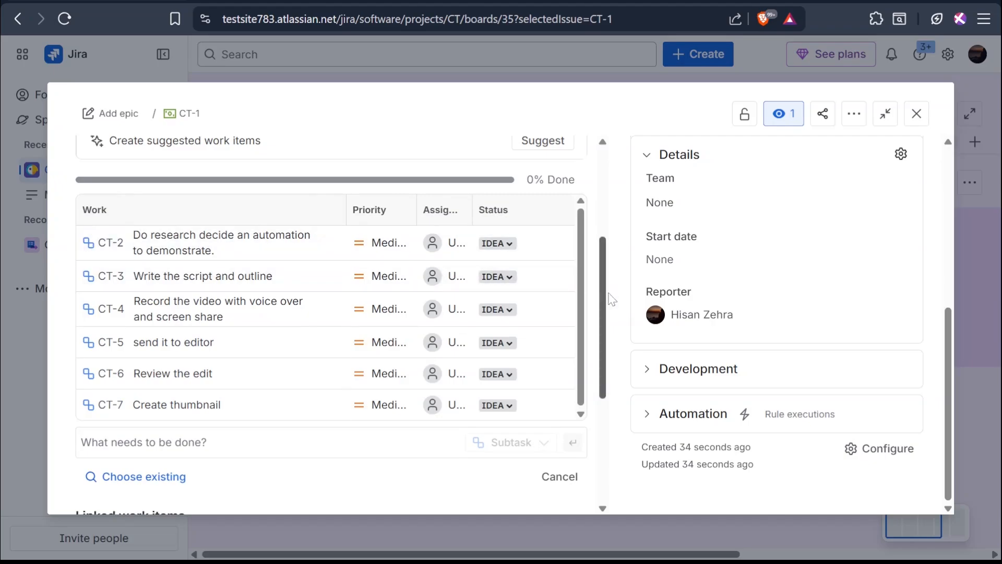
- Set the status of subtask CT-2 to DONE
{"action": "left_click_drag", "start_coordinate": [599, 303], "coordinate": [604, 390]}
{"action": "scroll", "coordinate": [605, 390], "scroll_direction": "up", "scroll_amount": 5}
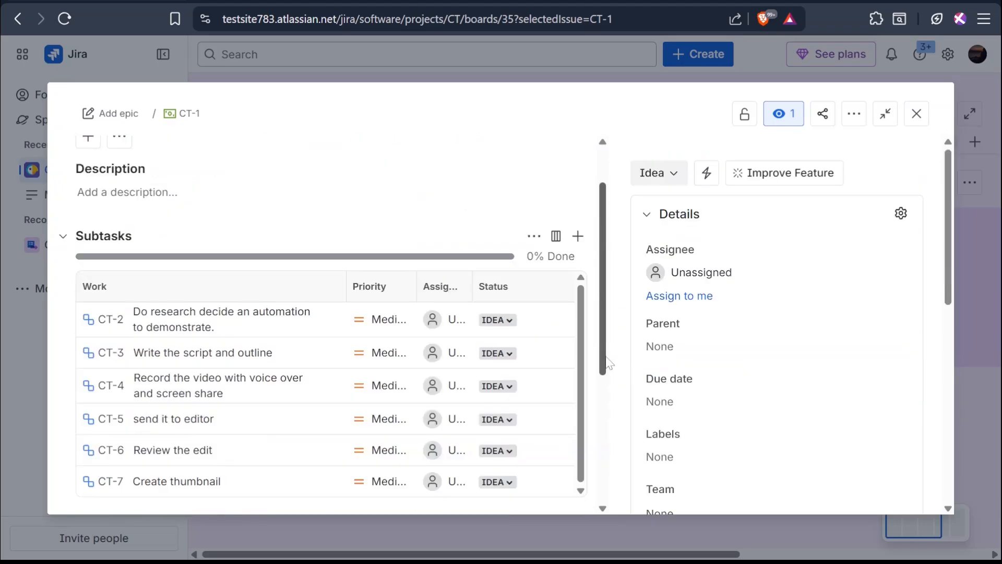
{"action": "left_click", "coordinate": [509, 321]}
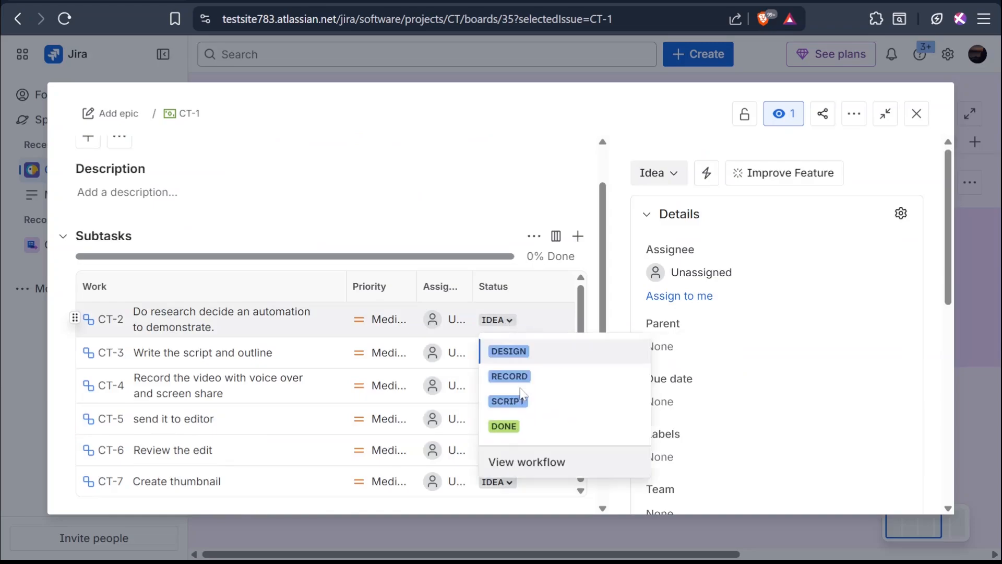
{"action": "left_click", "coordinate": [535, 400]}
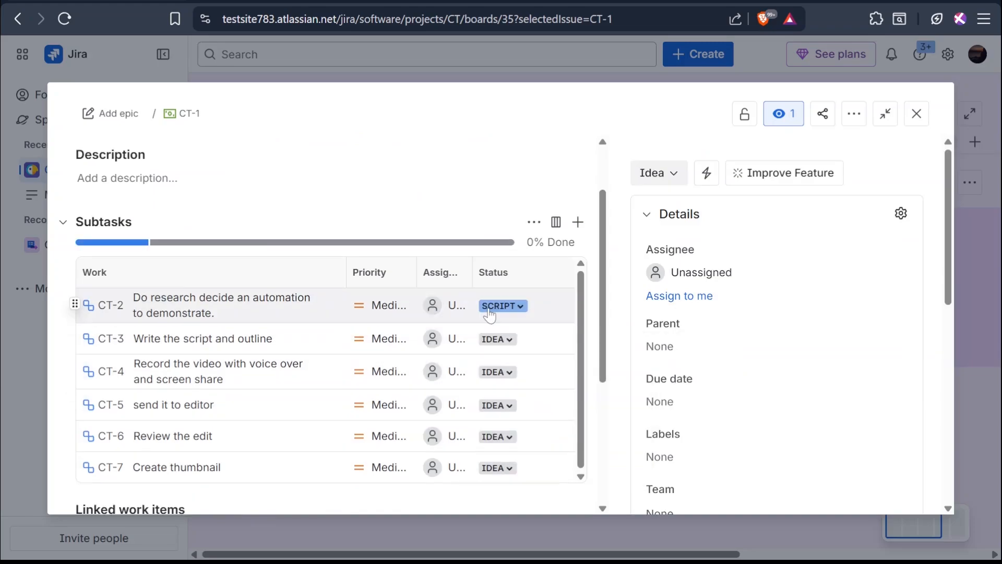
{"action": "left_click", "coordinate": [501, 306]}
{"action": "left_click", "coordinate": [504, 409]}
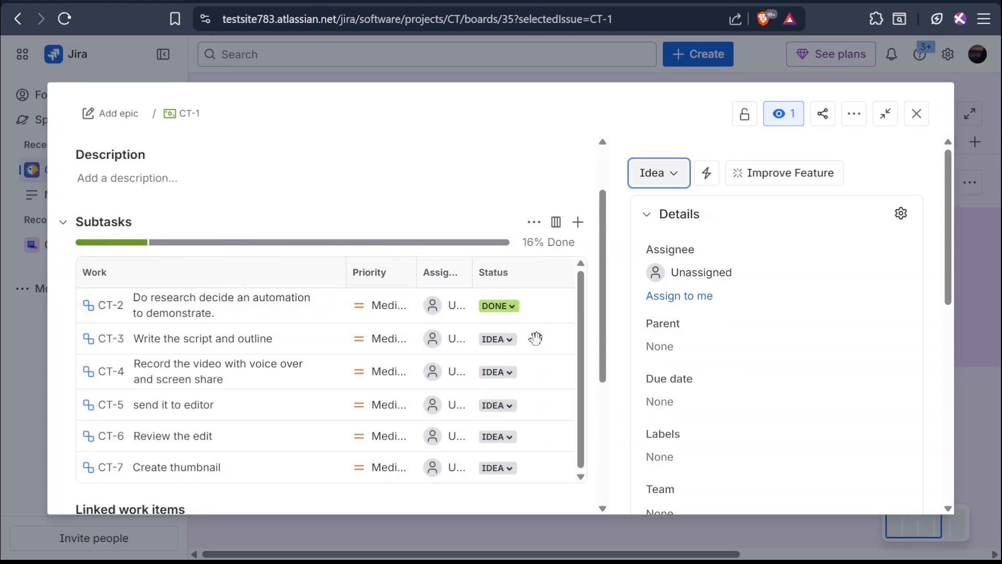
- Set the status of subtask CT-3 to DONE
{"action": "left_click", "coordinate": [511, 372]}
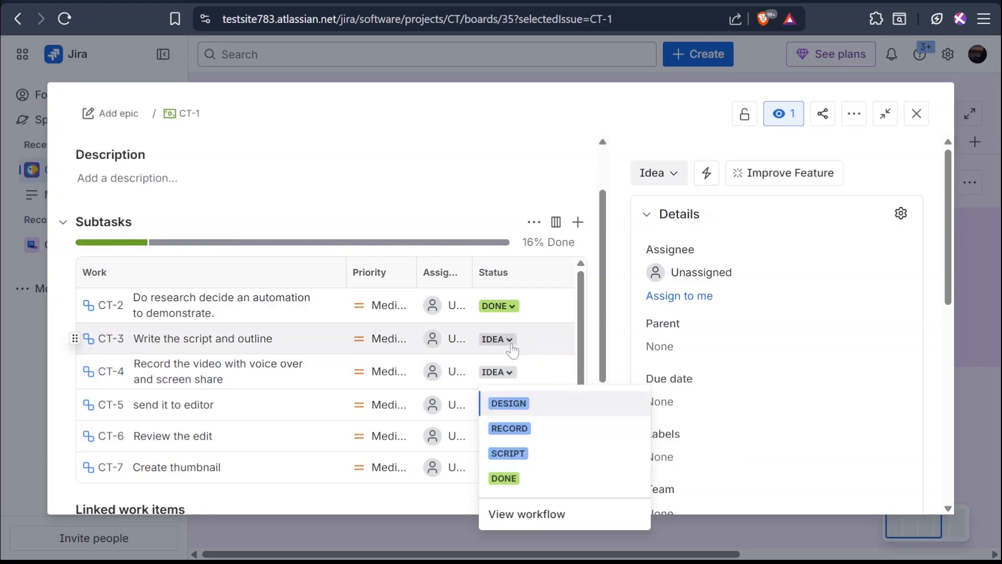
{"action": "left_click", "coordinate": [509, 344]}
{"action": "left_click", "coordinate": [503, 445]}
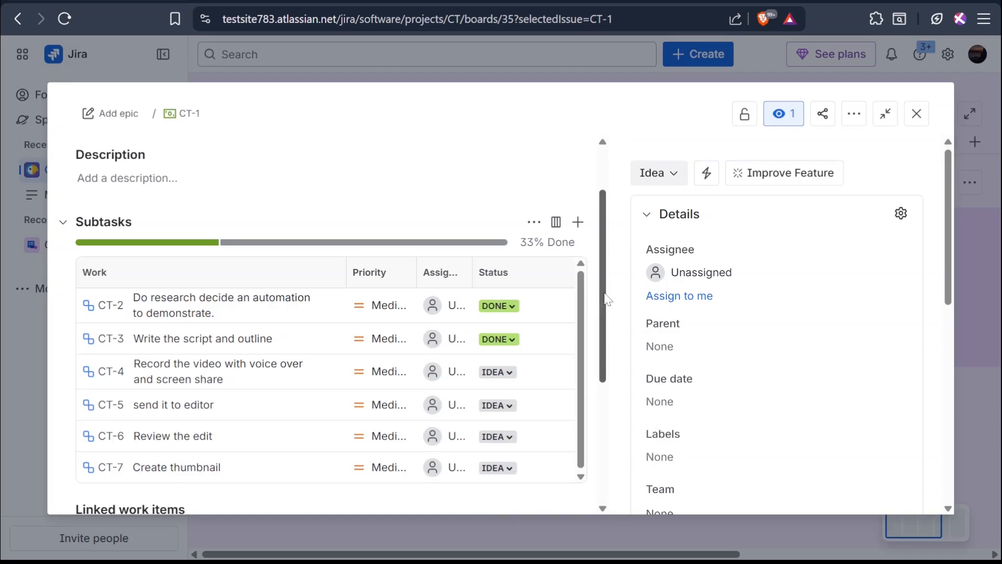
- Resize the Priority, Assignee and Status columns of the subtasks table
{"action": "scroll", "coordinate": [605, 299], "scroll_direction": "down", "scroll_amount": 1}
{"action": "left_click_drag", "start_coordinate": [346, 223], "coordinate": [306, 246]}
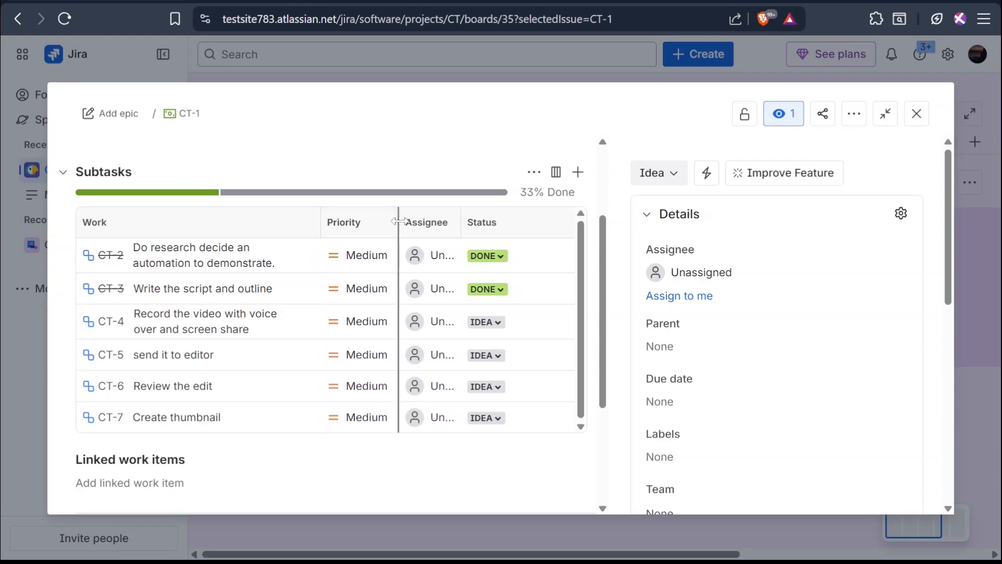
{"action": "mouse_move", "coordinate": [399, 222]}
{"action": "left_mouse_down"}
{"action": "mouse_move", "coordinate": [381, 235]}
{"action": "mouse_move", "coordinate": [391, 225]}
{"action": "left_mouse_up"}
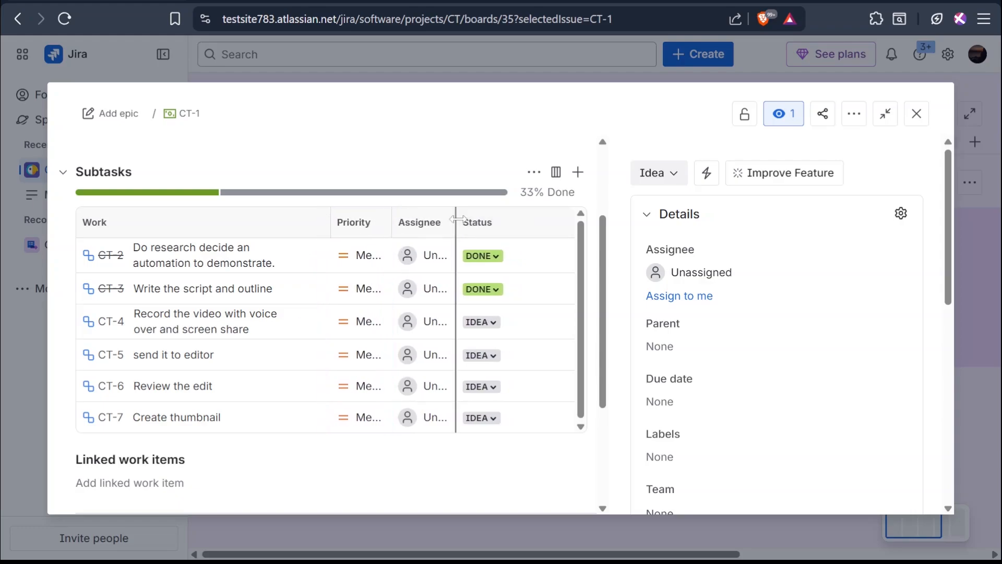
{"action": "left_click_drag", "start_coordinate": [457, 219], "coordinate": [506, 235]}
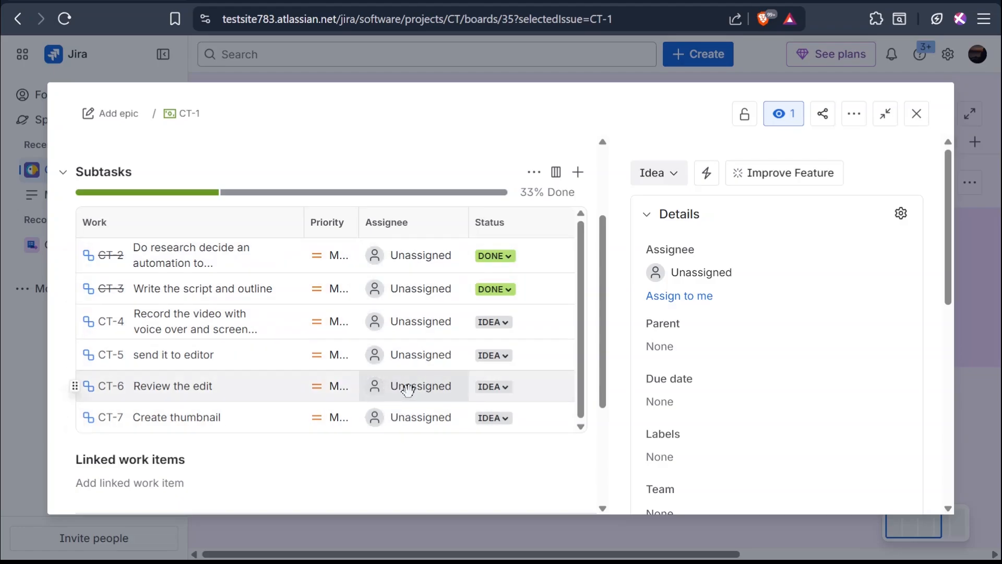
- Close the CT-1 work item details and return to the board
{"action": "left_click", "coordinate": [402, 255]}
{"action": "left_click", "coordinate": [408, 299]}
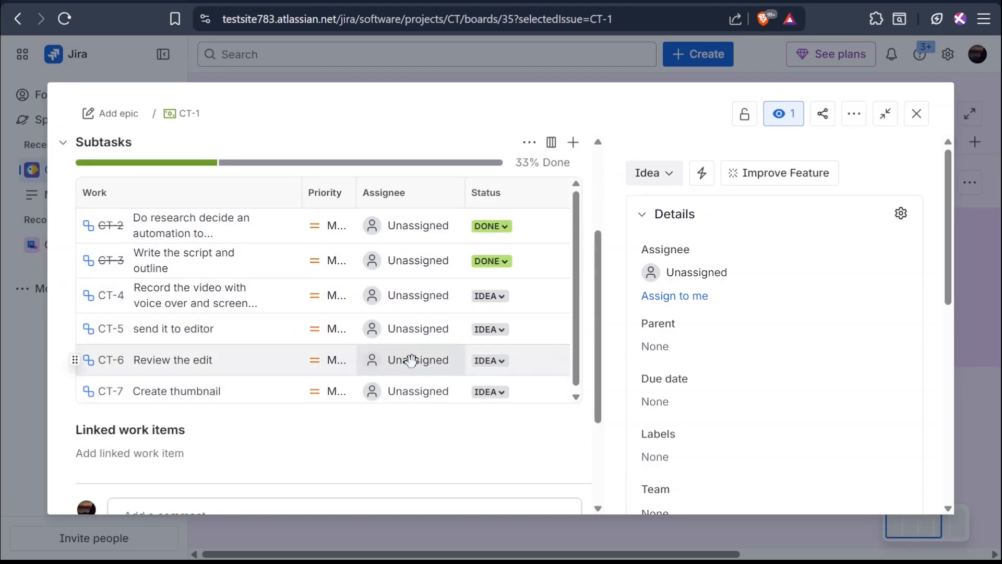
{"action": "key", "text": "Escape"}
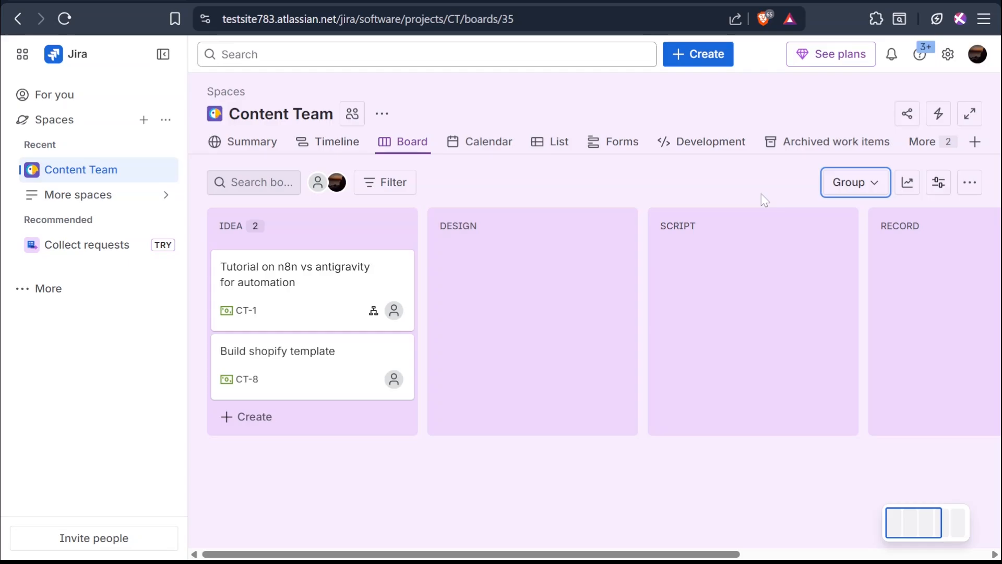
- Group the board's work items by Subtask
{"action": "left_click", "coordinate": [763, 181]}
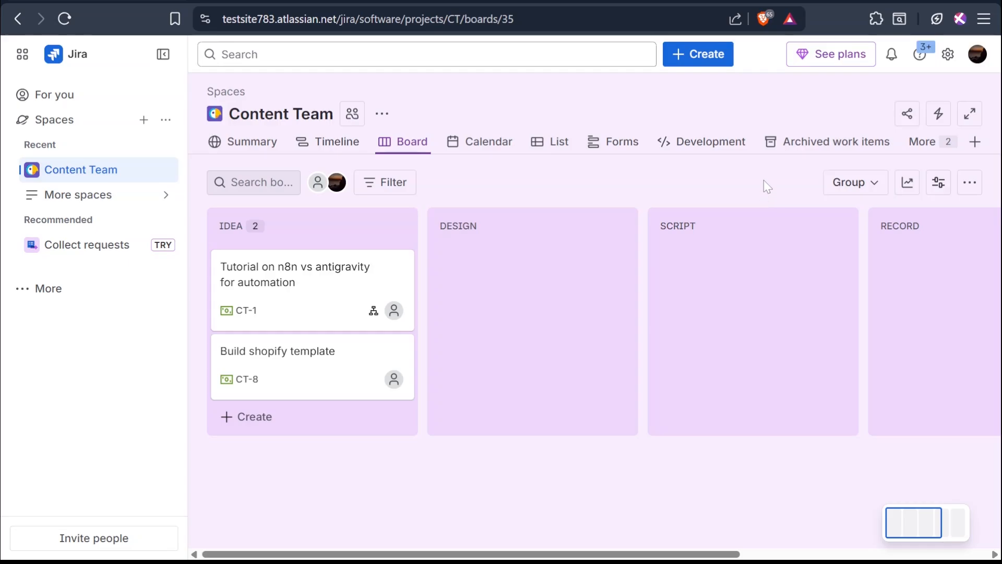
{"action": "left_click", "coordinate": [842, 188]}
{"action": "left_click", "coordinate": [837, 287]}
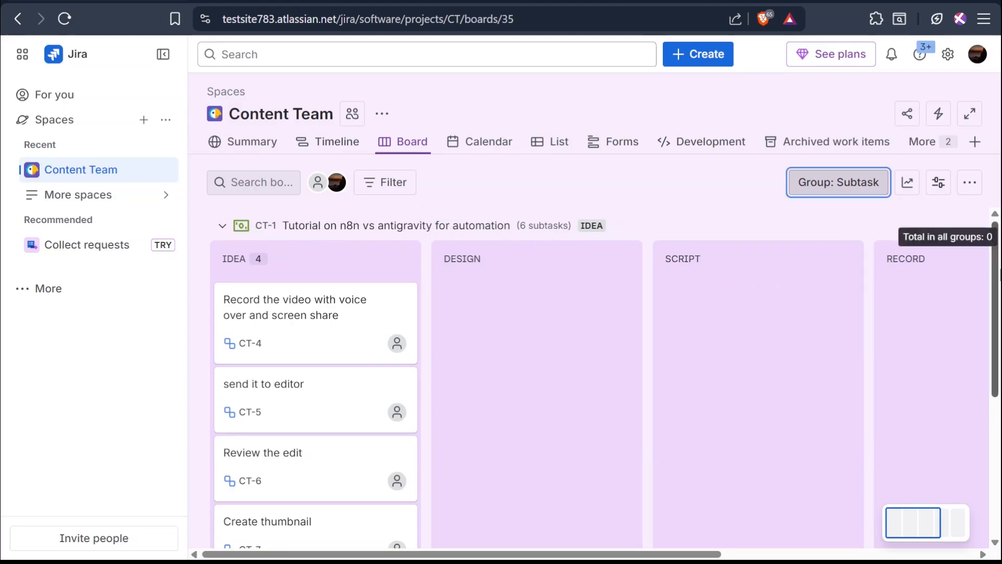
- Scroll through the subtask groups on the board to review each parent item's subtasks
{"action": "scroll", "coordinate": [995, 286], "scroll_direction": "down", "scroll_amount": 5}
{"action": "scroll", "coordinate": [995, 286], "scroll_direction": "up", "scroll_amount": 4}
{"action": "left_click_drag", "start_coordinate": [1000, 286], "coordinate": [998, 437]}
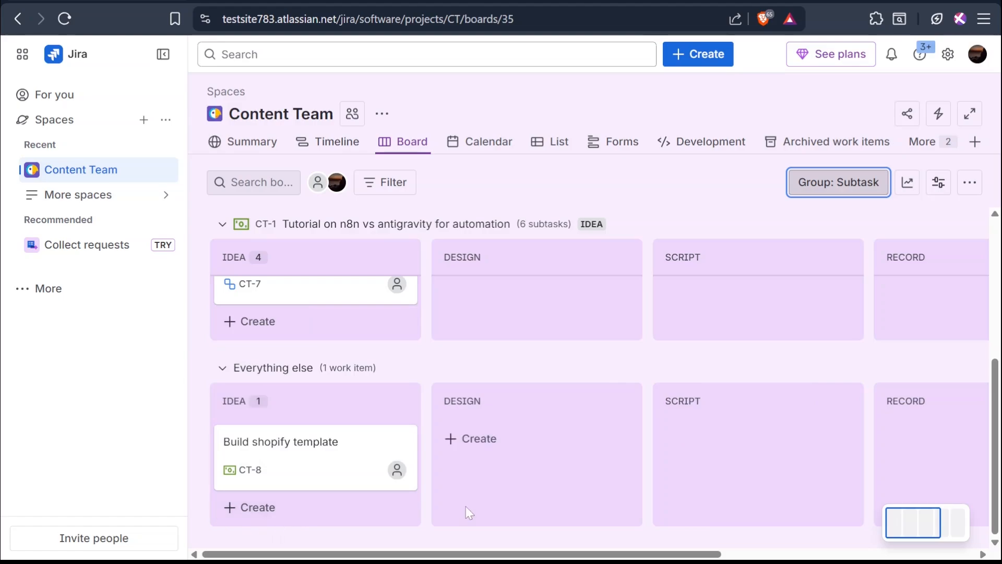
{"action": "scroll", "coordinate": [466, 506], "scroll_direction": "up", "scroll_amount": 5}
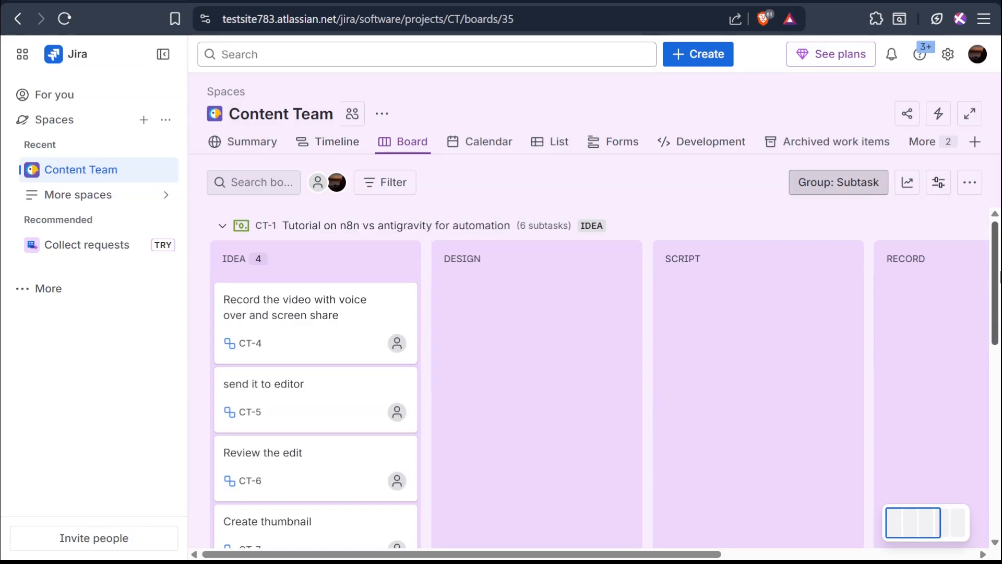
{"action": "scroll", "coordinate": [612, 342], "scroll_direction": "down", "scroll_amount": 1}
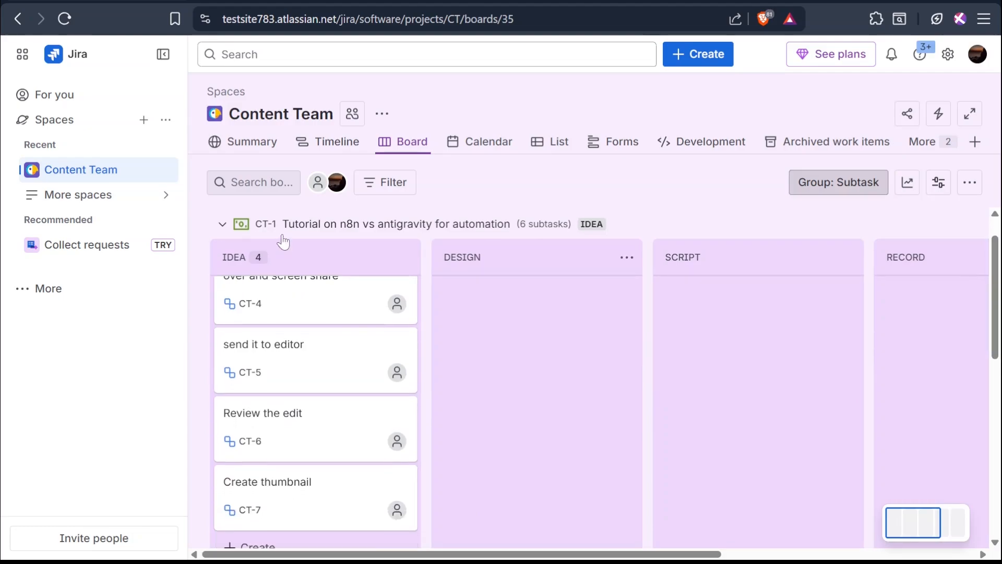
{"action": "scroll", "coordinate": [633, 351], "scroll_direction": "down", "scroll_amount": 5}
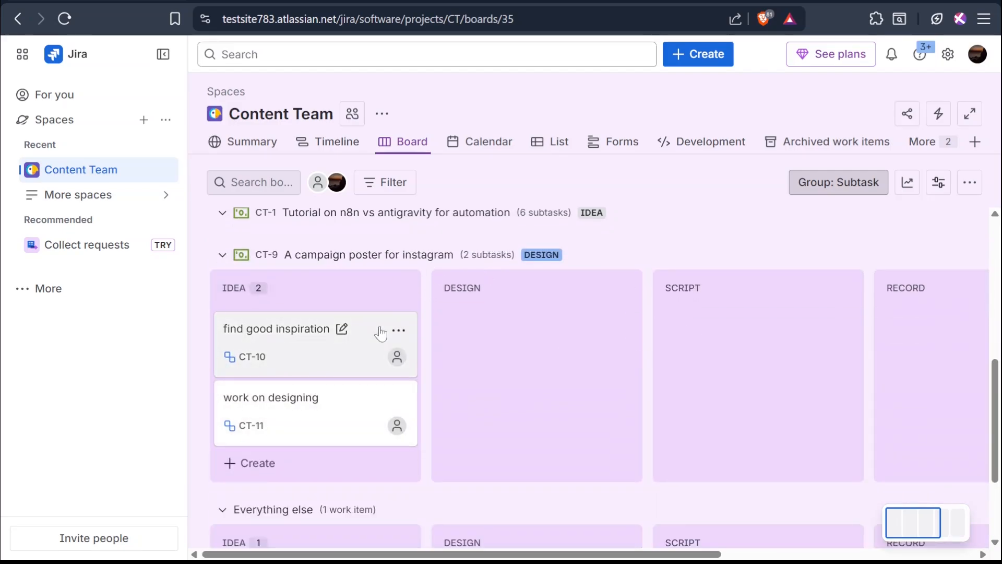
{"action": "scroll", "coordinate": [380, 329], "scroll_direction": "down", "scroll_amount": 3}
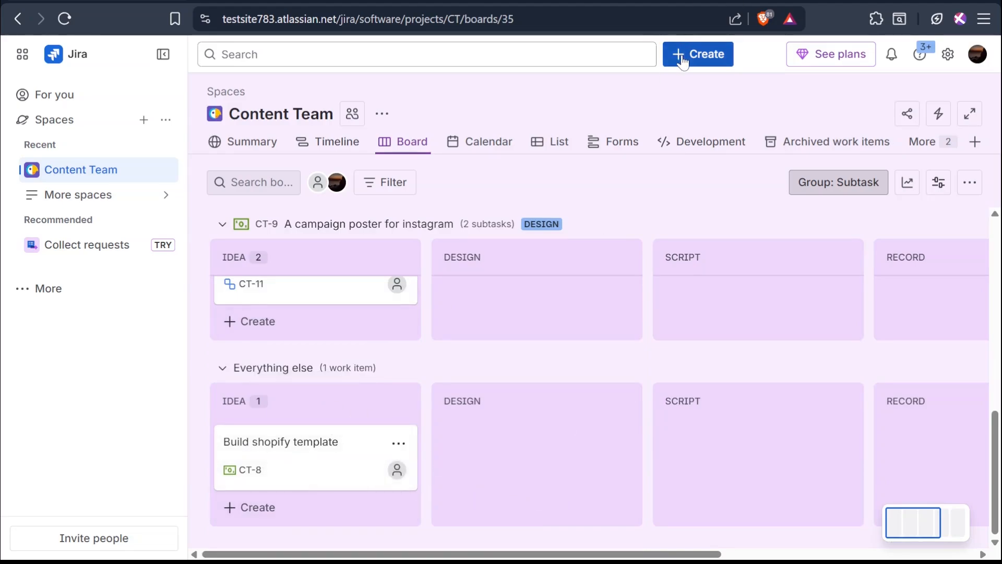
{"action": "key", "text": "c"}
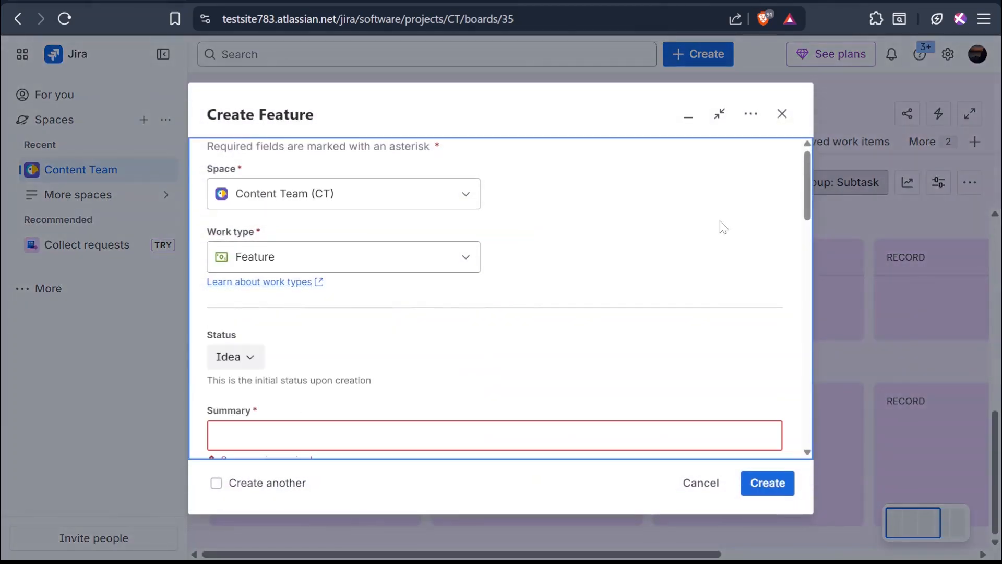
{"action": "left_click_drag", "start_coordinate": [806, 192], "coordinate": [806, 154]}
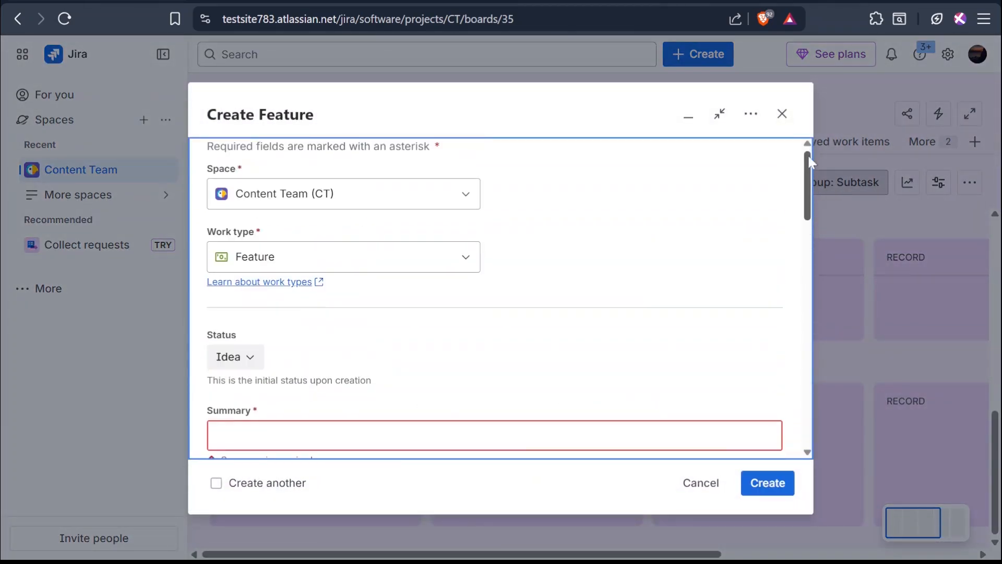
{"action": "left_click", "coordinate": [782, 114]}
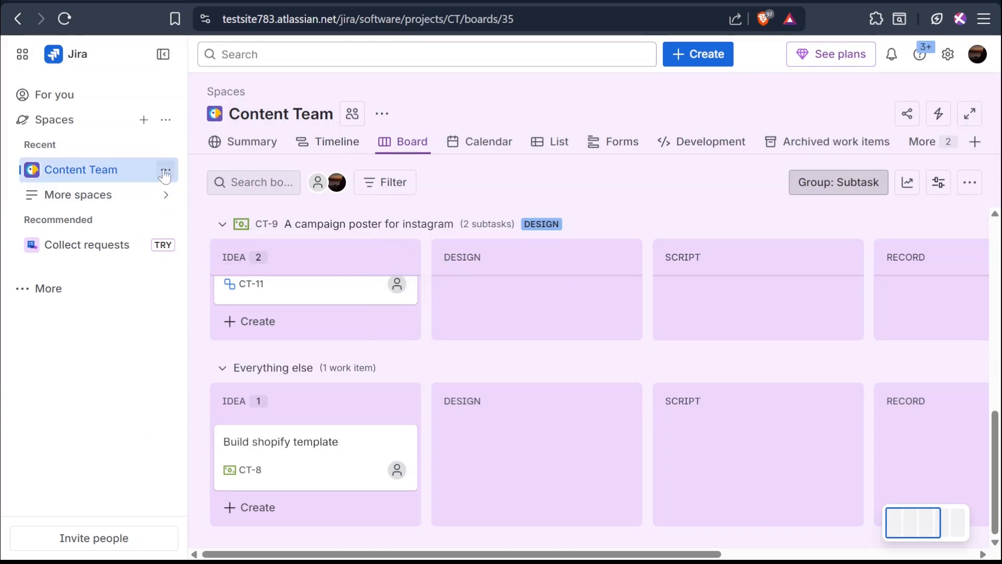
- Open the Content Team space settings and add the Subtask work type to the space
{"action": "left_click", "coordinate": [166, 171]}
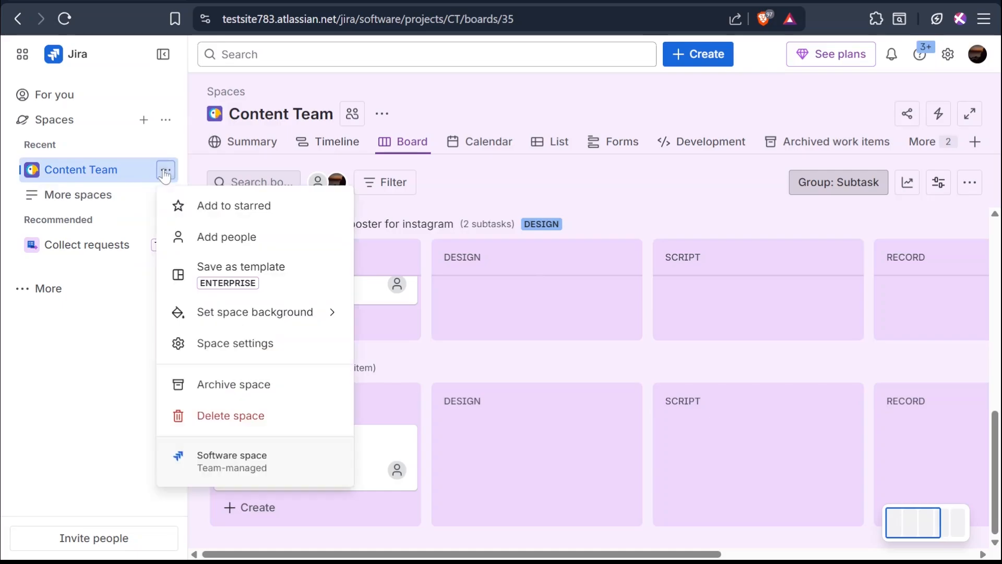
{"action": "left_click", "coordinate": [235, 345]}
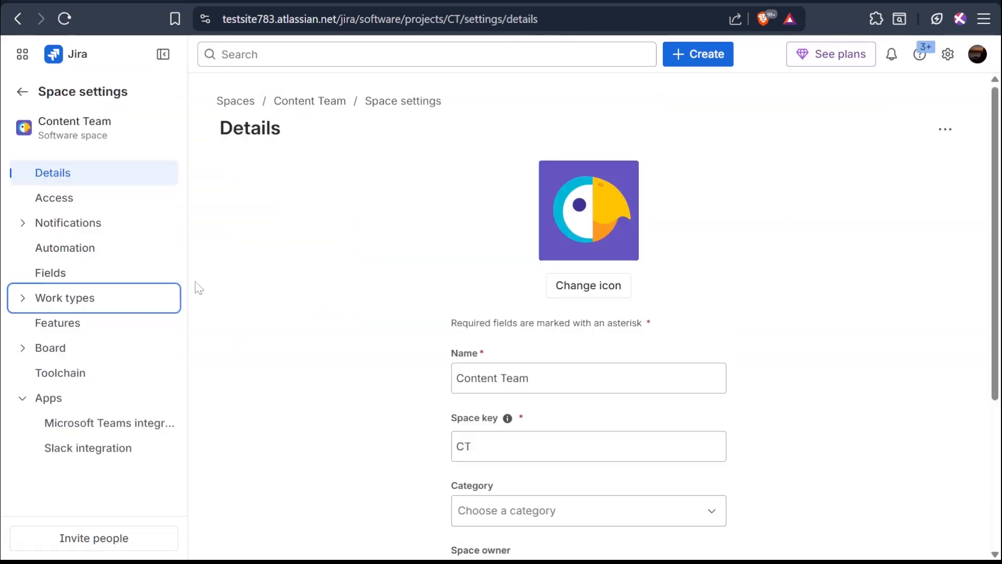
{"action": "left_click", "coordinate": [74, 297]}
{"action": "scroll", "coordinate": [164, 358], "scroll_direction": "down", "scroll_amount": 1}
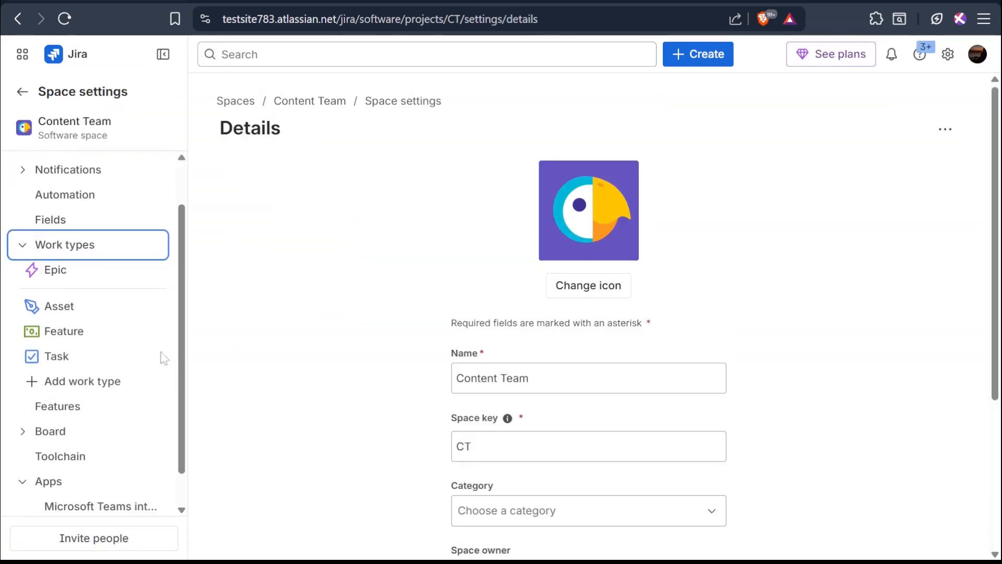
{"action": "left_click", "coordinate": [90, 379]}
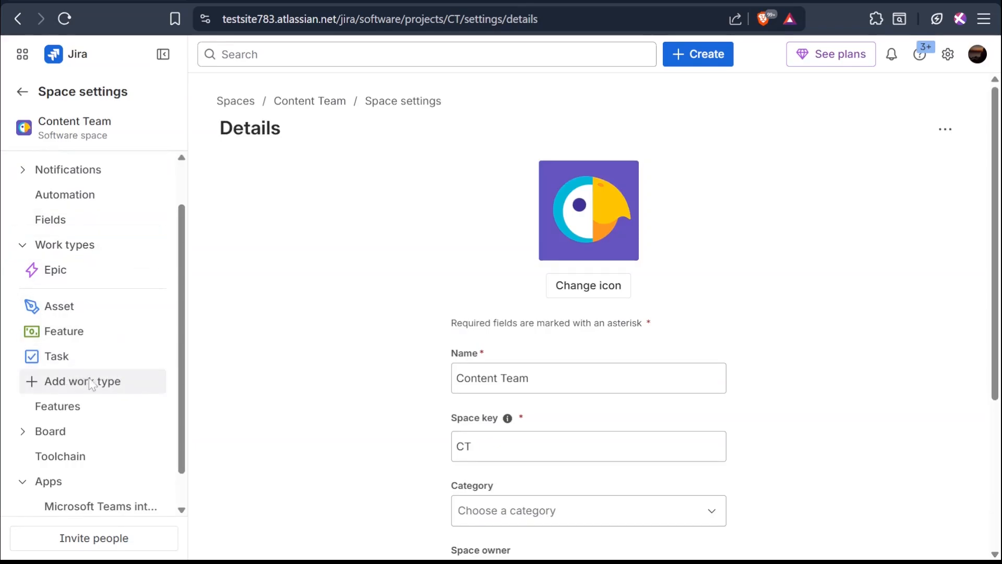
{"action": "left_click", "coordinate": [423, 299]}
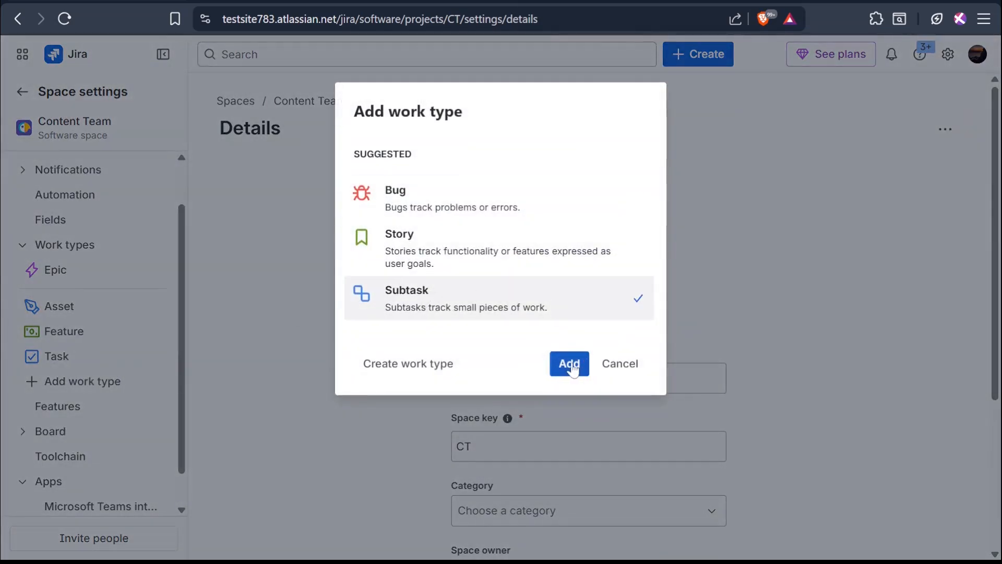
{"action": "left_click", "coordinate": [569, 364]}
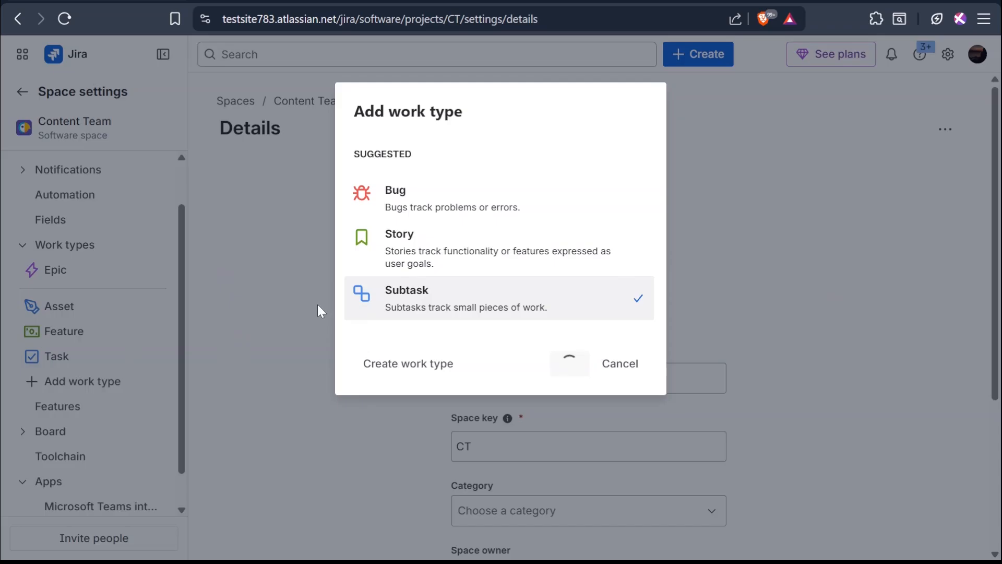